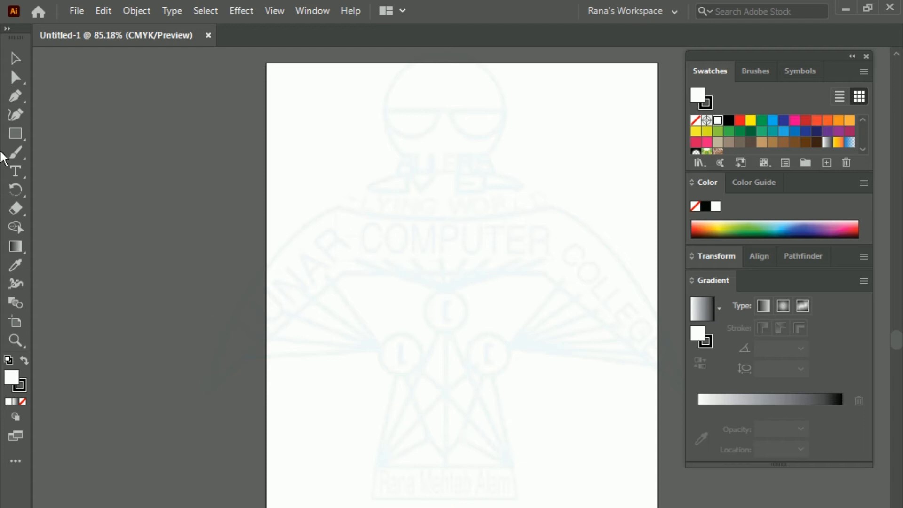
Draw a rectangle about 318 by 174 pt on the artboard's upper part and fill it with purple from the color spectrum.
{"action": "left_click_drag", "start_coordinate": [354, 169], "coordinate": [564, 283]}
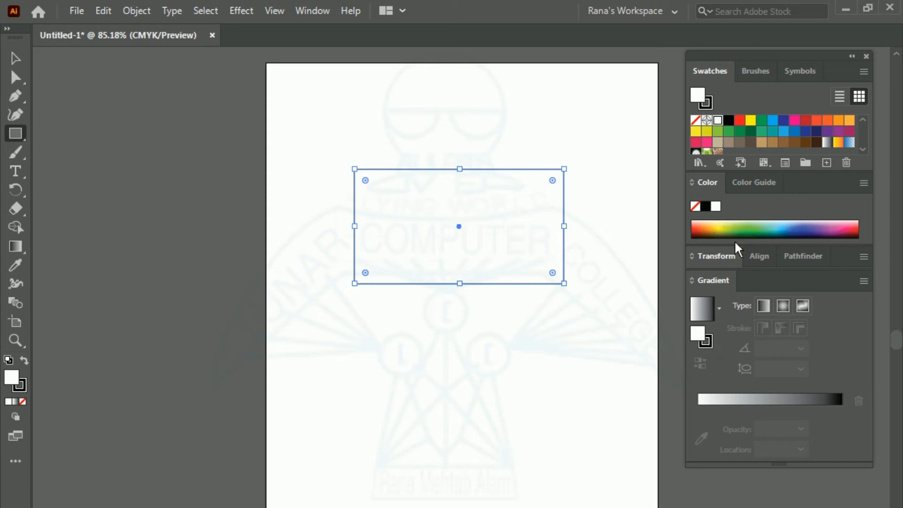
{"action": "left_click", "coordinate": [753, 225]}
{"action": "left_click", "coordinate": [792, 223]}
{"action": "left_click", "coordinate": [833, 221]}
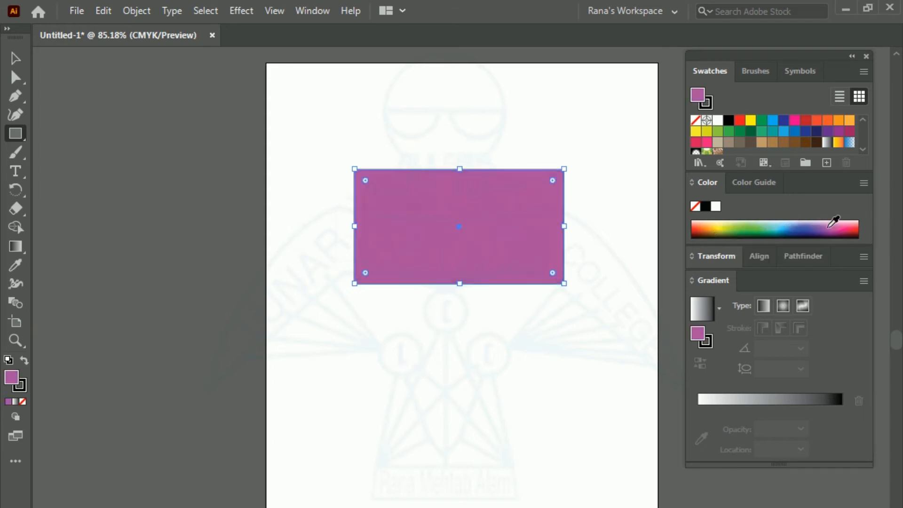
Examine the Align, Transform and Pathfinder options and the list of gradient presets in the floating panel group.
{"action": "left_click", "coordinate": [760, 257]}
{"action": "left_click", "coordinate": [713, 256]}
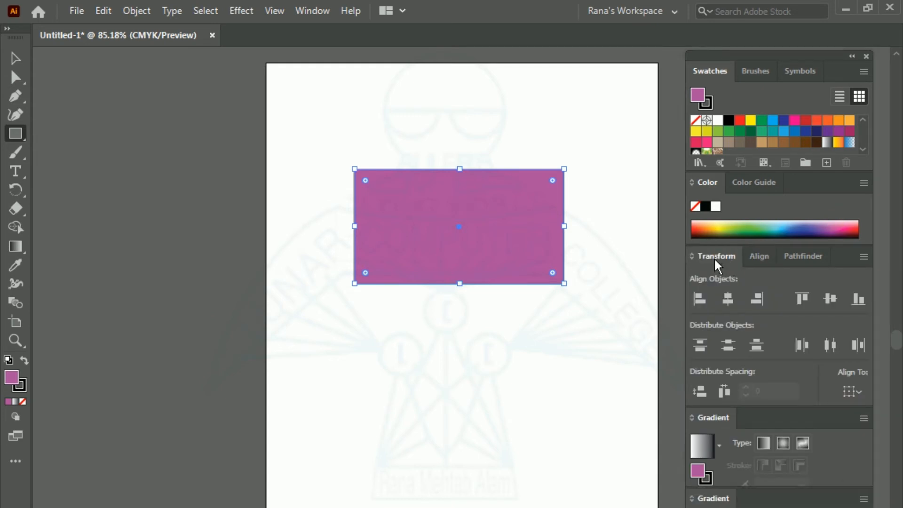
{"action": "left_click", "coordinate": [795, 259]}
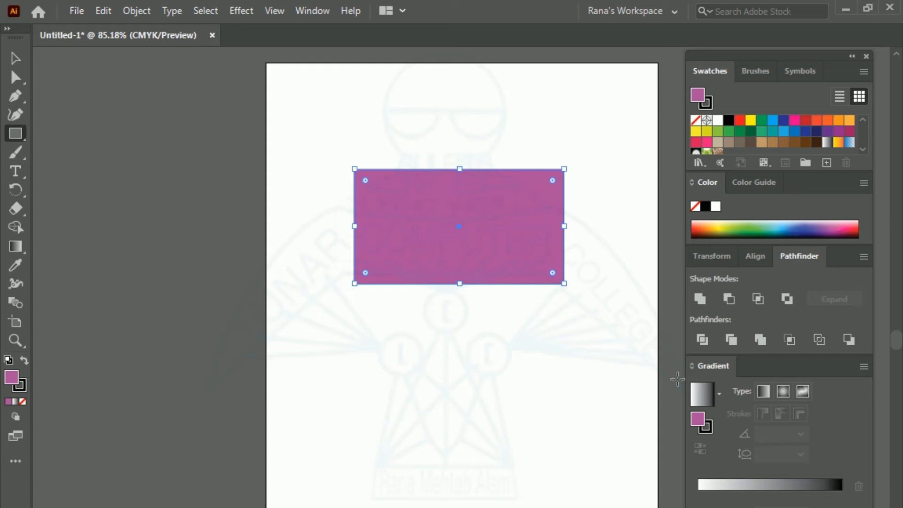
{"action": "left_click", "coordinate": [719, 393]}
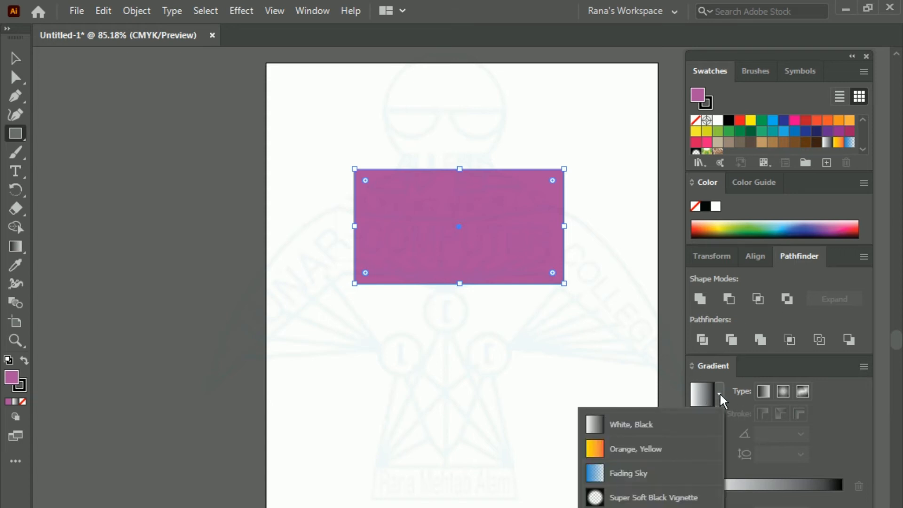
{"action": "left_click", "coordinate": [720, 393]}
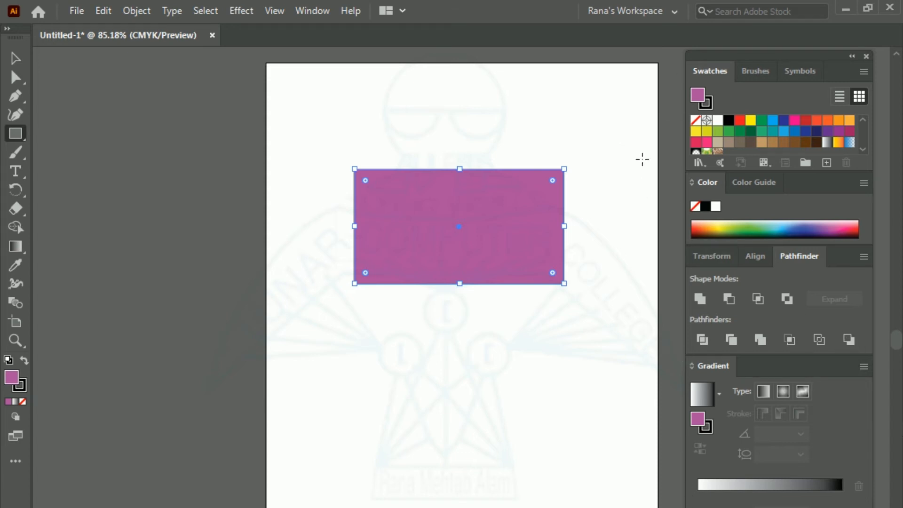
{"action": "left_click_drag", "start_coordinate": [724, 58], "coordinate": [727, 80]}
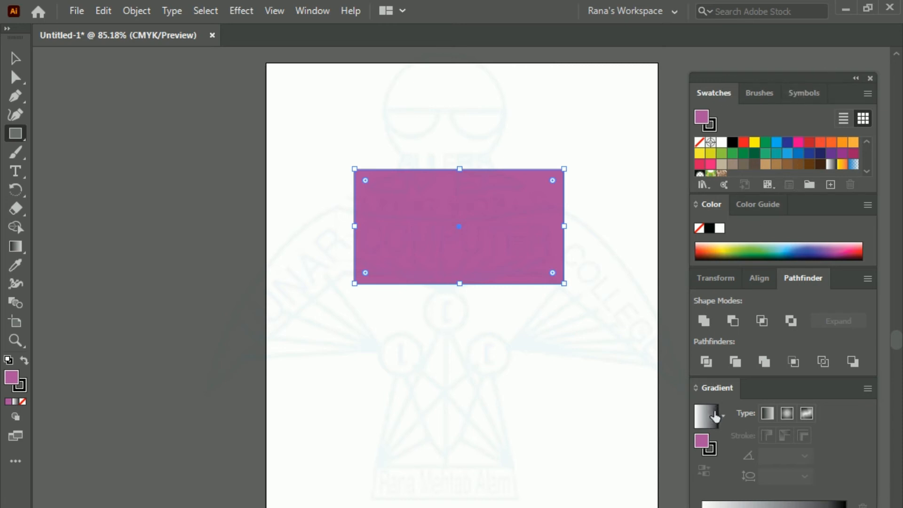
Review the list of available workspaces without switching to another one.
{"action": "left_click", "coordinate": [313, 10]}
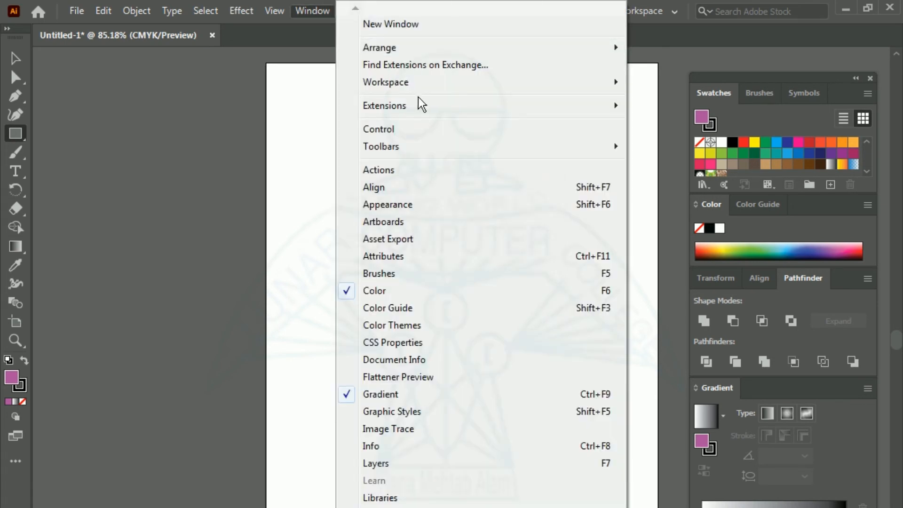
{"action": "mouse_move", "coordinate": [421, 79]}
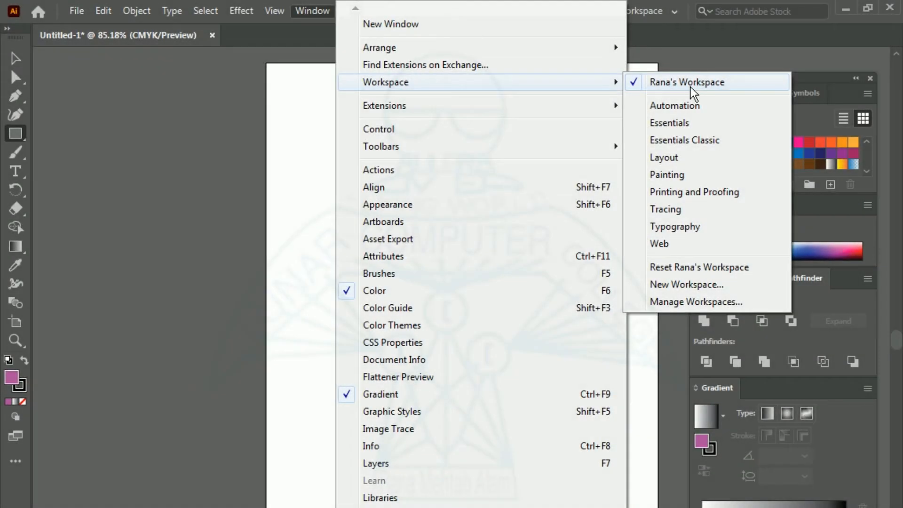
{"action": "left_click", "coordinate": [291, 157]}
{"action": "left_click", "coordinate": [484, 364]}
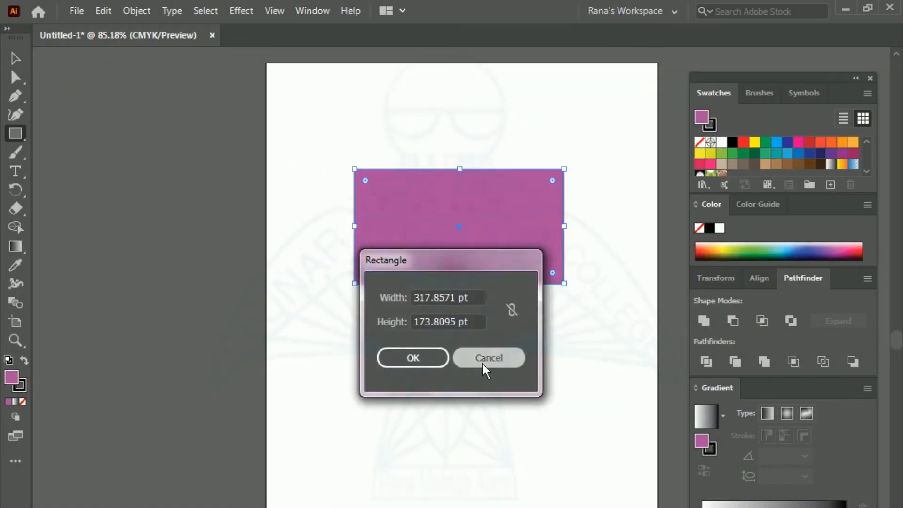
Delete the purple rectangle and close the floating panel group.
{"action": "key", "text": "Delete"}
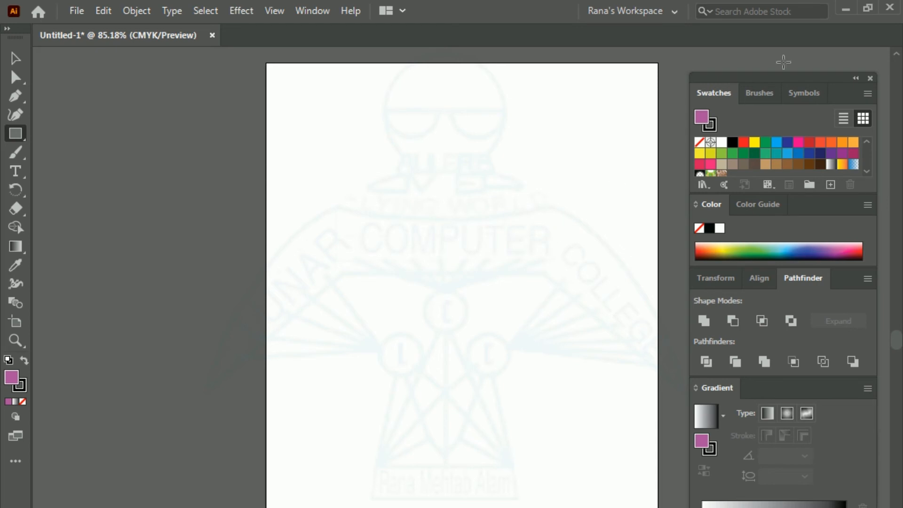
{"action": "left_click", "coordinate": [870, 78]}
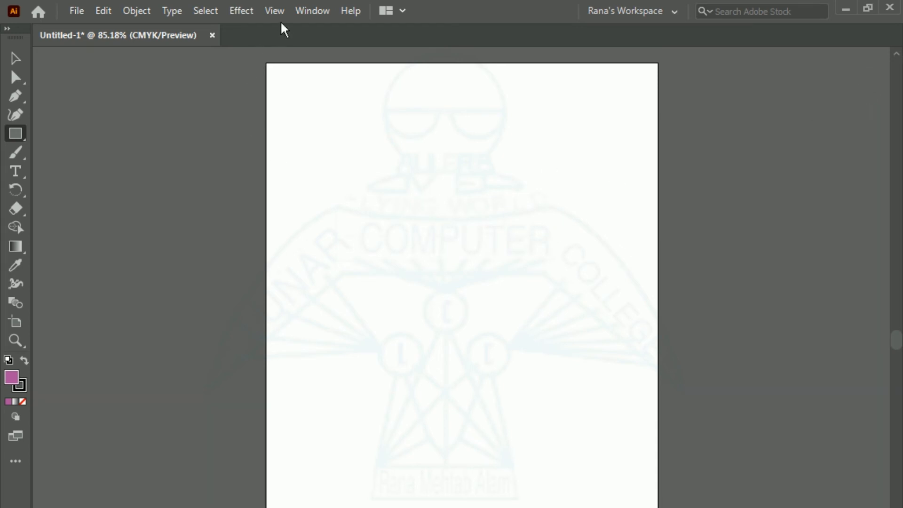
Delete the saved custom workspace from the managed workspaces.
{"action": "left_click", "coordinate": [301, 9]}
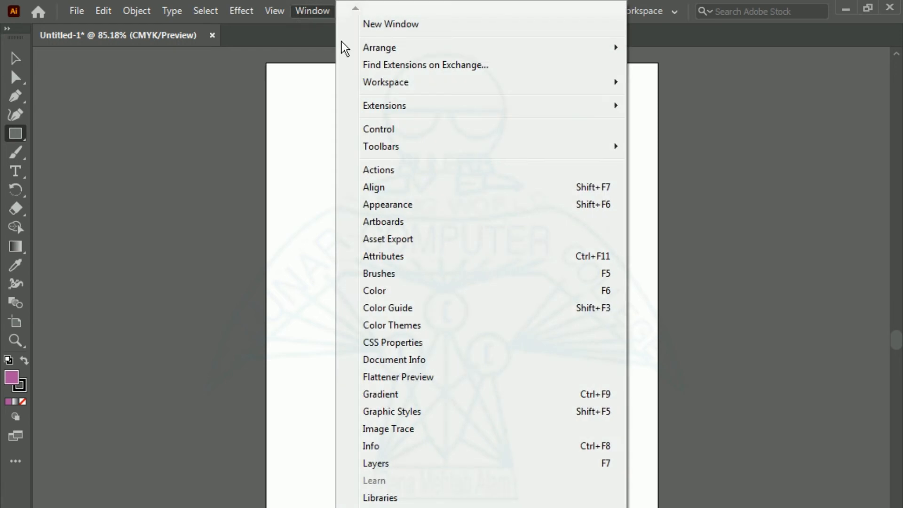
{"action": "mouse_move", "coordinate": [396, 87]}
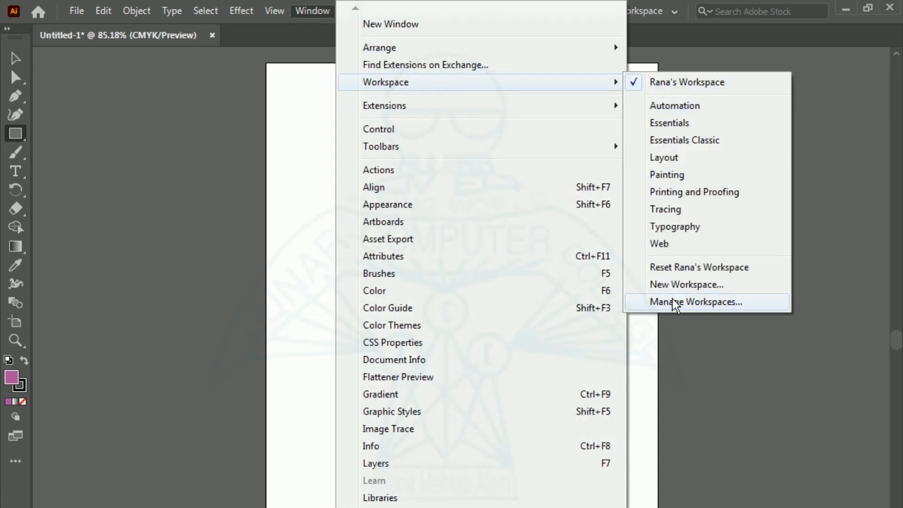
{"action": "left_click", "coordinate": [686, 301]}
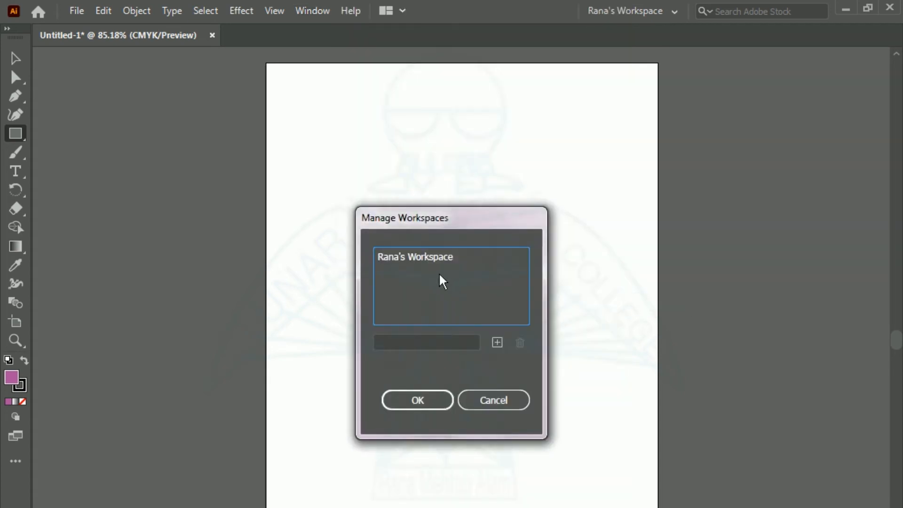
{"action": "left_click", "coordinate": [421, 259]}
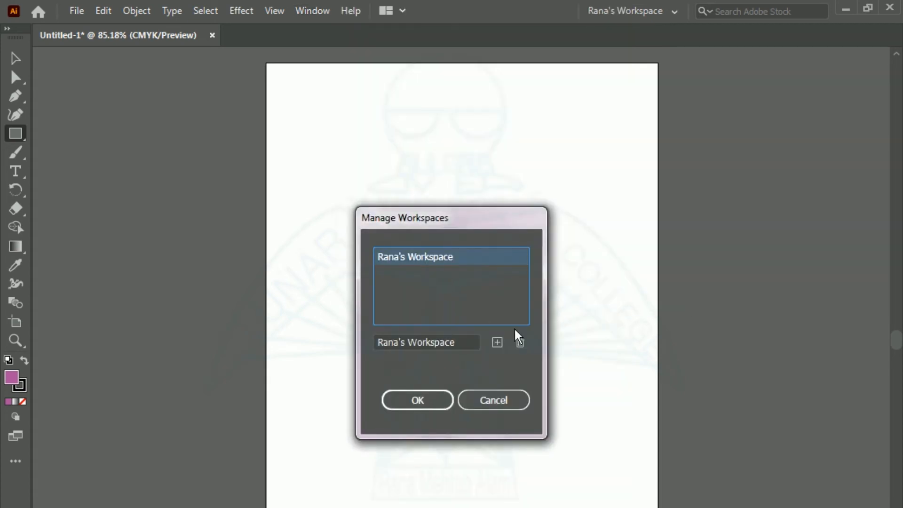
{"action": "left_click", "coordinate": [519, 342]}
{"action": "left_click", "coordinate": [507, 352]}
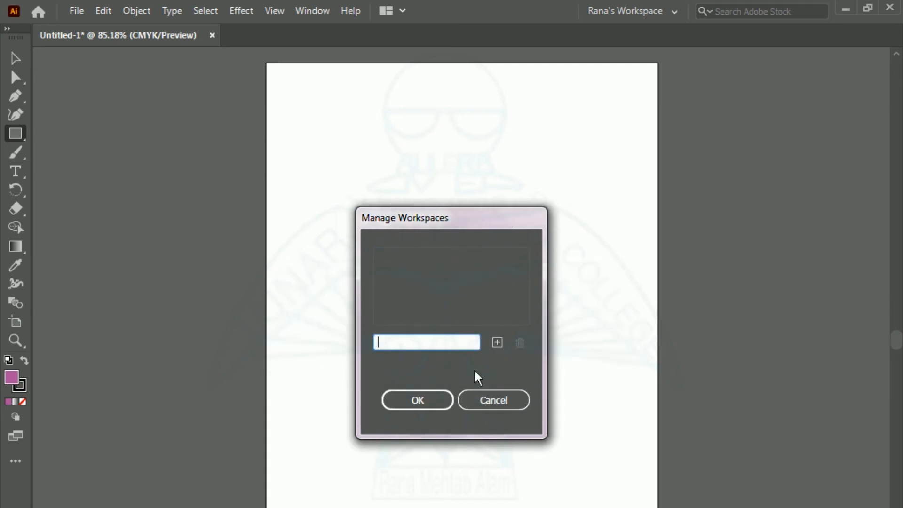
{"action": "left_click", "coordinate": [416, 403]}
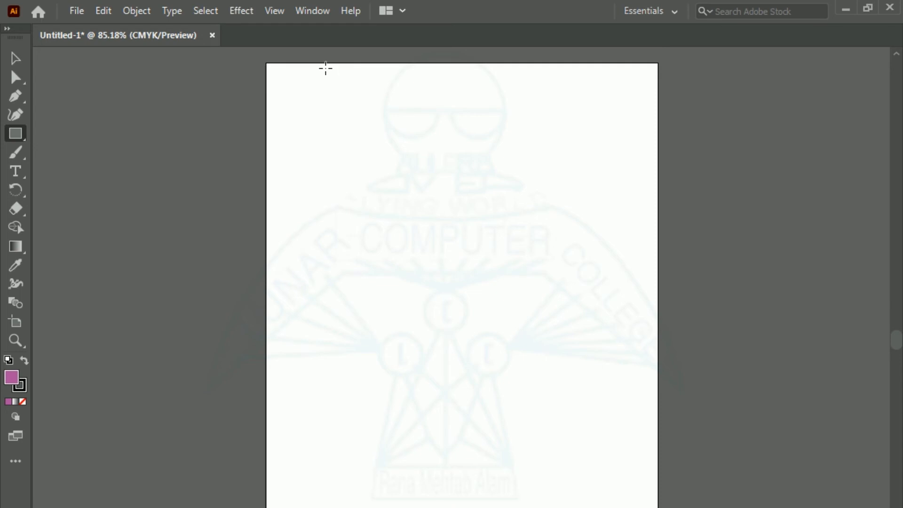
Reset the Essentials workspace and remove its docked Properties, Layers and Libraries panel group from the screen.
{"action": "left_click", "coordinate": [313, 10]}
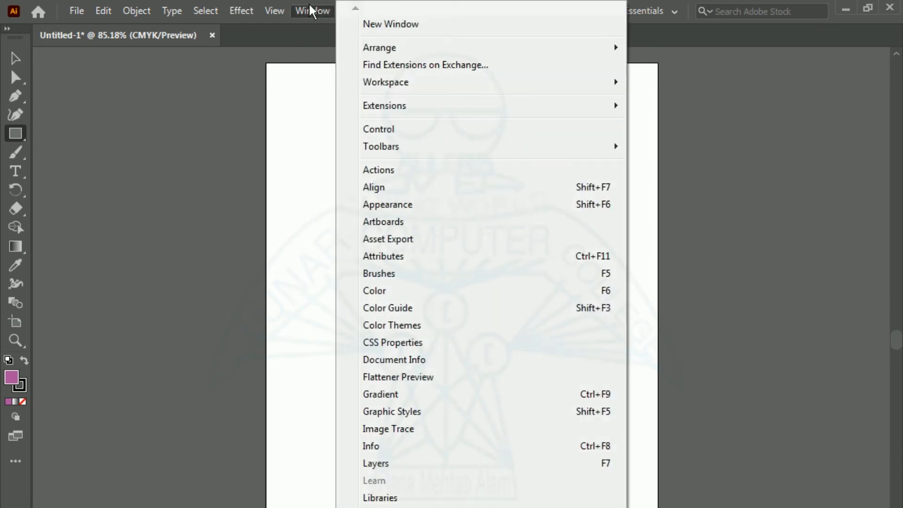
{"action": "mouse_move", "coordinate": [416, 86]}
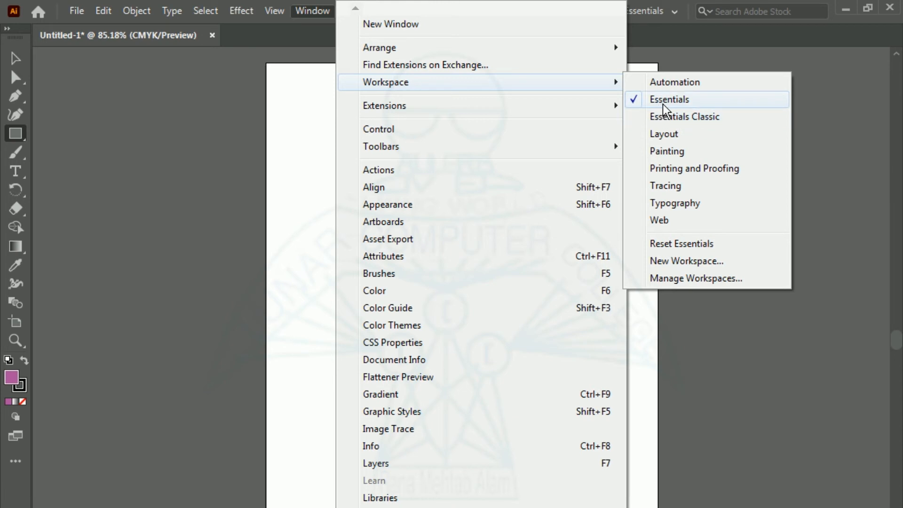
{"action": "left_click", "coordinate": [686, 243]}
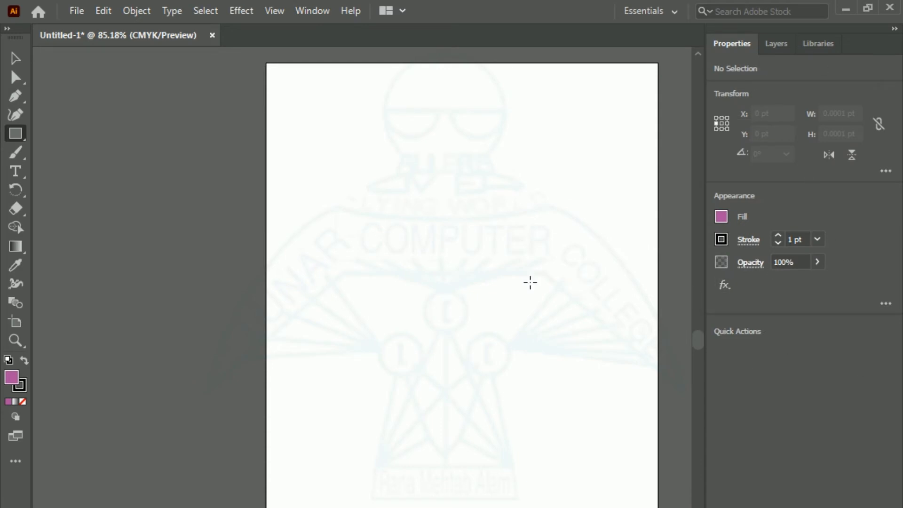
{"action": "left_click_drag", "start_coordinate": [758, 32], "coordinate": [600, 37]}
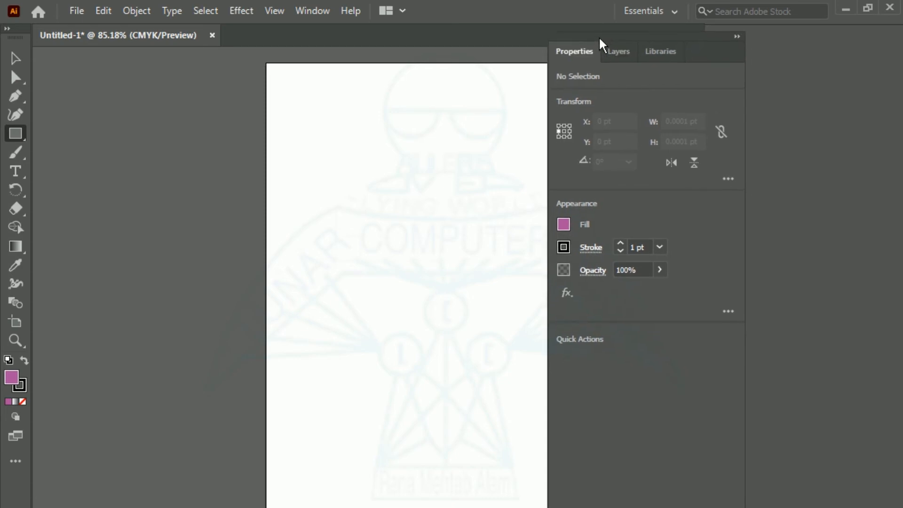
{"action": "left_click", "coordinate": [737, 37]}
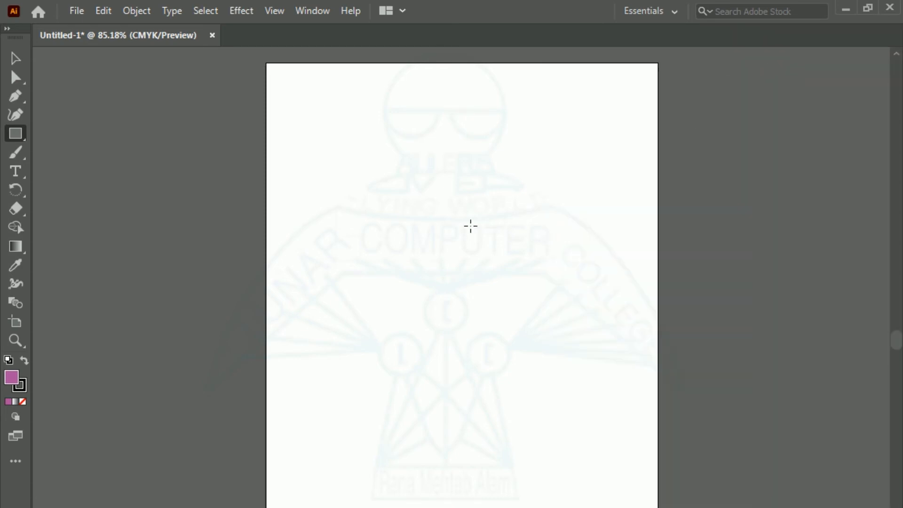
Show the Swatches panel group and place it just outside the artboard's upper-right corner.
{"action": "left_click", "coordinate": [312, 10]}
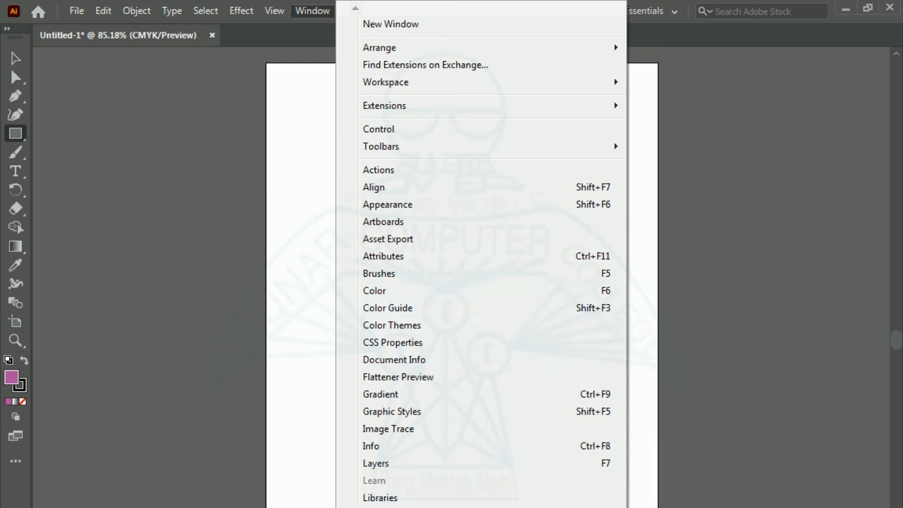
{"action": "mouse_move", "coordinate": [480, 506]}
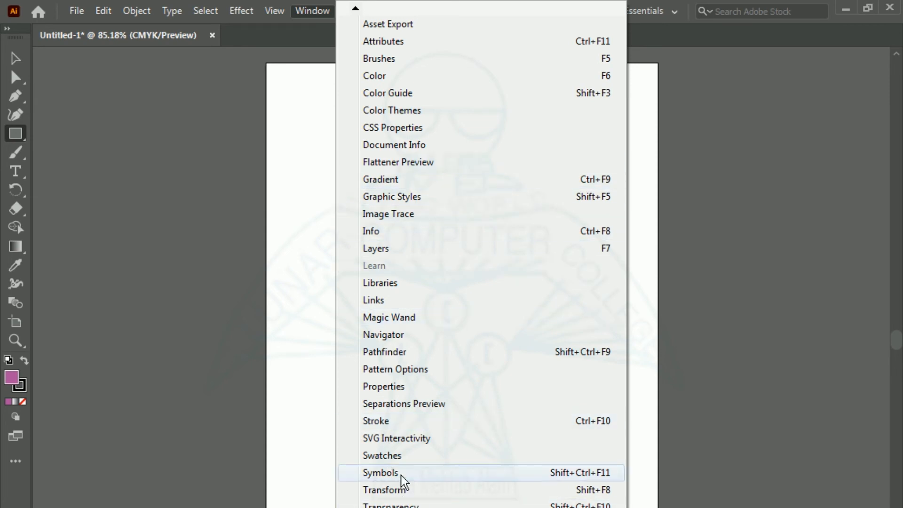
{"action": "left_click", "coordinate": [385, 455]}
{"action": "left_click_drag", "start_coordinate": [757, 150], "coordinate": [773, 68]}
{"action": "left_click_drag", "start_coordinate": [773, 68], "coordinate": [762, 61]}
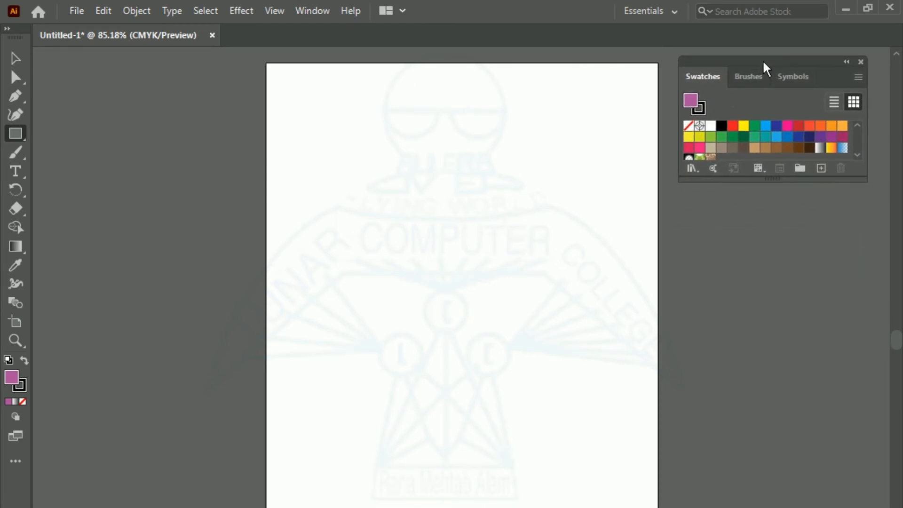
{"action": "left_click", "coordinate": [271, 7]}
{"action": "left_click", "coordinate": [596, 7]}
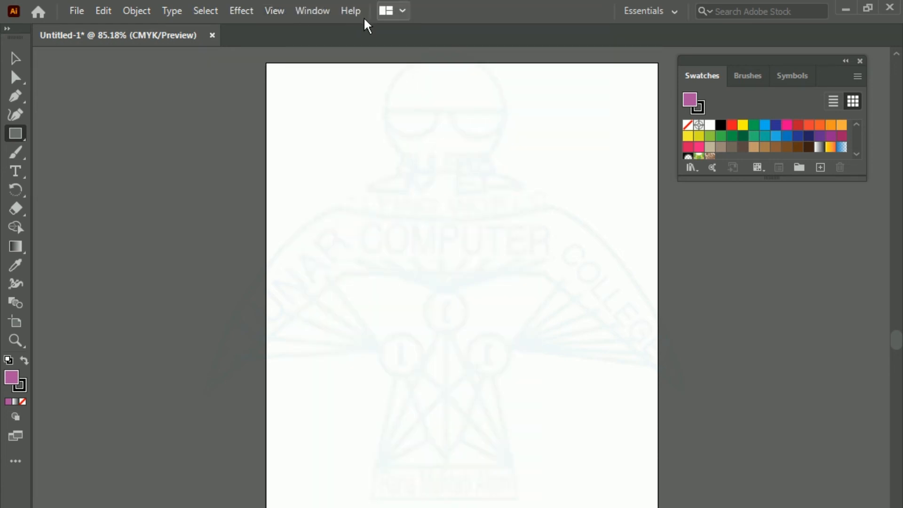
Show the Color panel and place it over the artboard's upper-right corner, beside the Swatches panel.
{"action": "left_click", "coordinate": [314, 10]}
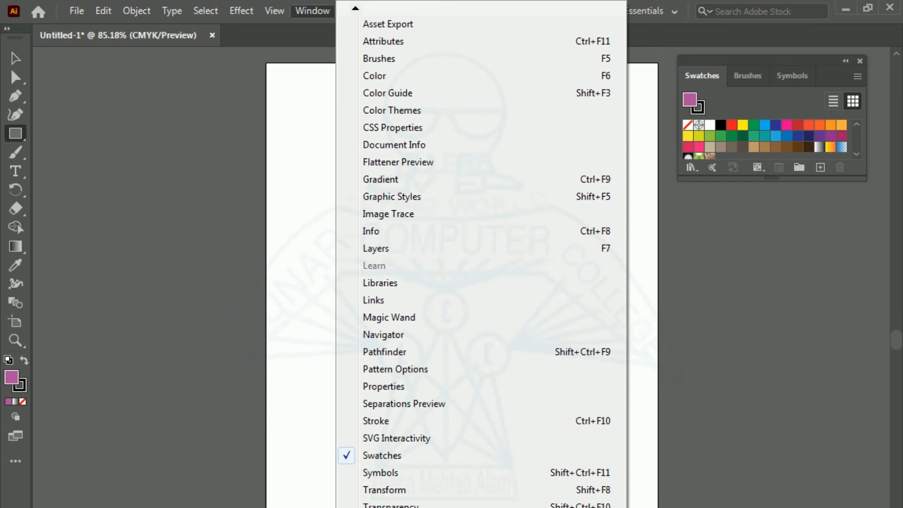
{"action": "left_click", "coordinate": [377, 77]}
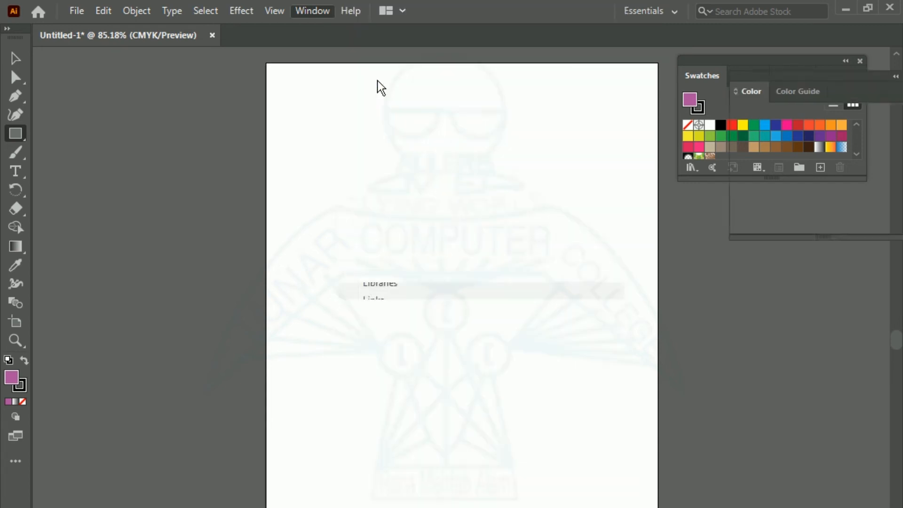
{"action": "left_click_drag", "start_coordinate": [827, 94], "coordinate": [570, 75]}
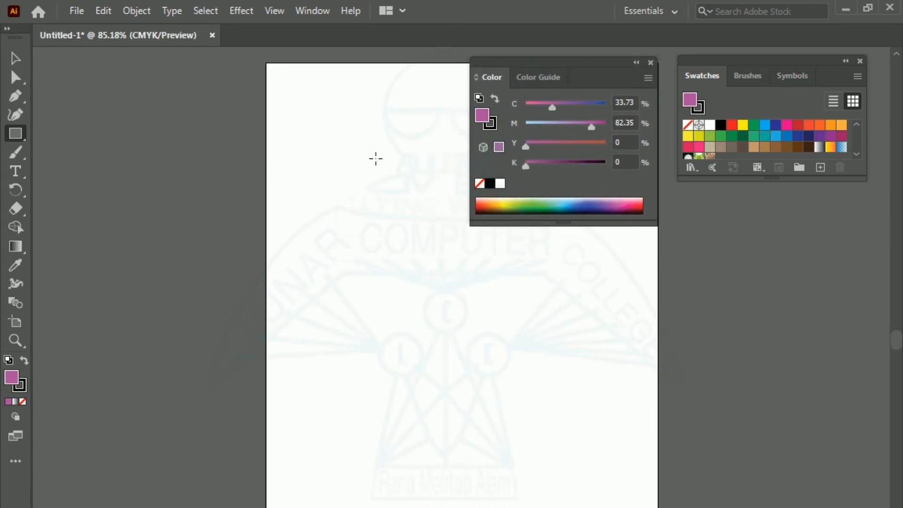
Show the Pathfinder panel and place it over the artboard's upper-left corner, beside the Color panel.
{"action": "left_click", "coordinate": [308, 7]}
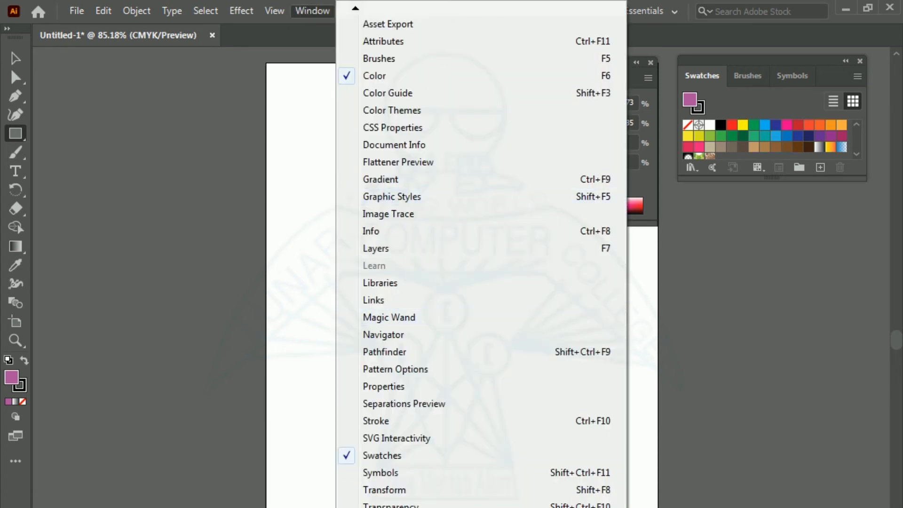
{"action": "left_click", "coordinate": [380, 354]}
{"action": "left_click_drag", "start_coordinate": [219, 455], "coordinate": [345, 74]}
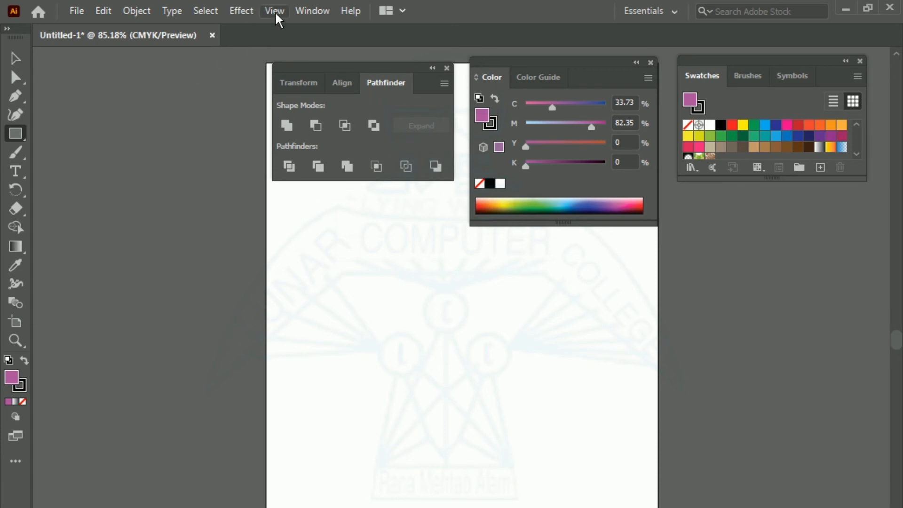
Show the Gradient panel and place it across the artboard's lower-left edge.
{"action": "left_click", "coordinate": [306, 14]}
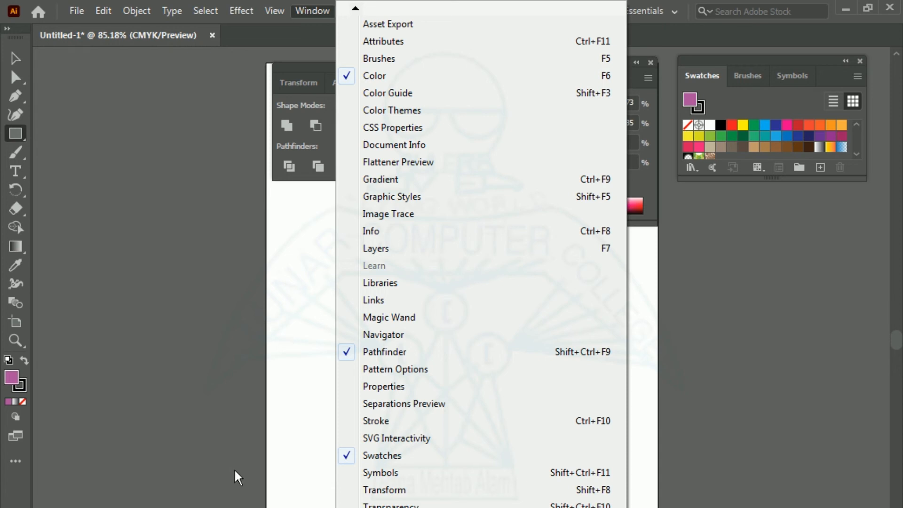
{"action": "left_click", "coordinate": [389, 181]}
{"action": "left_click_drag", "start_coordinate": [648, 458], "coordinate": [431, 408]}
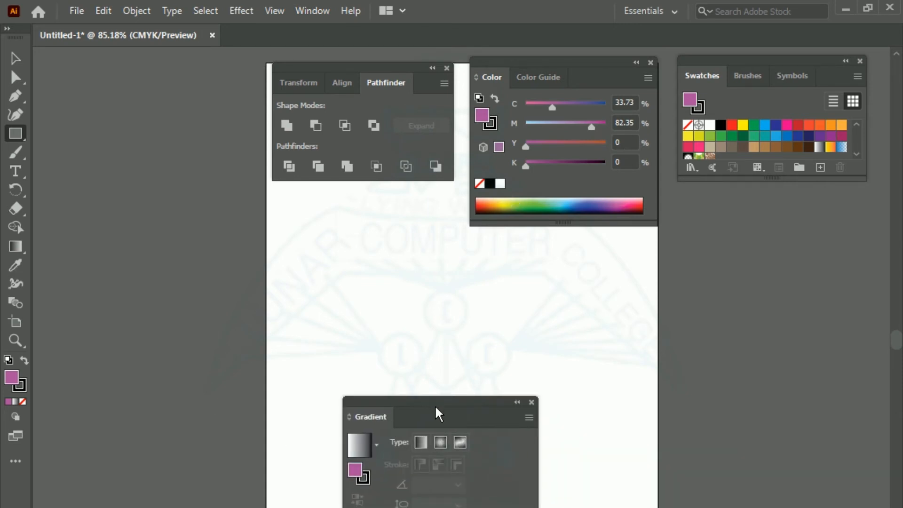
{"action": "left_click_drag", "start_coordinate": [407, 405], "coordinate": [223, 357]}
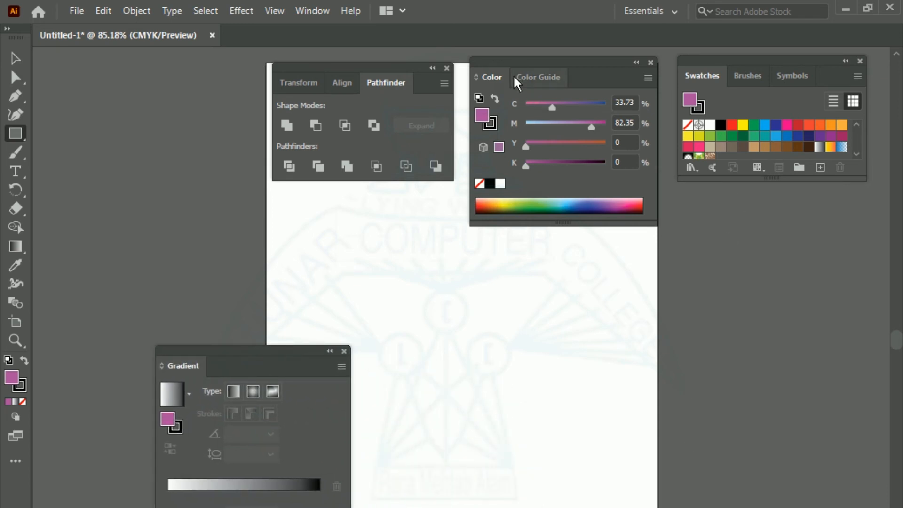
Hide the Color panel's options, dock the Swatches group beneath it, and place the joined panels over the artboard's upper-right area.
{"action": "left_click", "coordinate": [648, 78]}
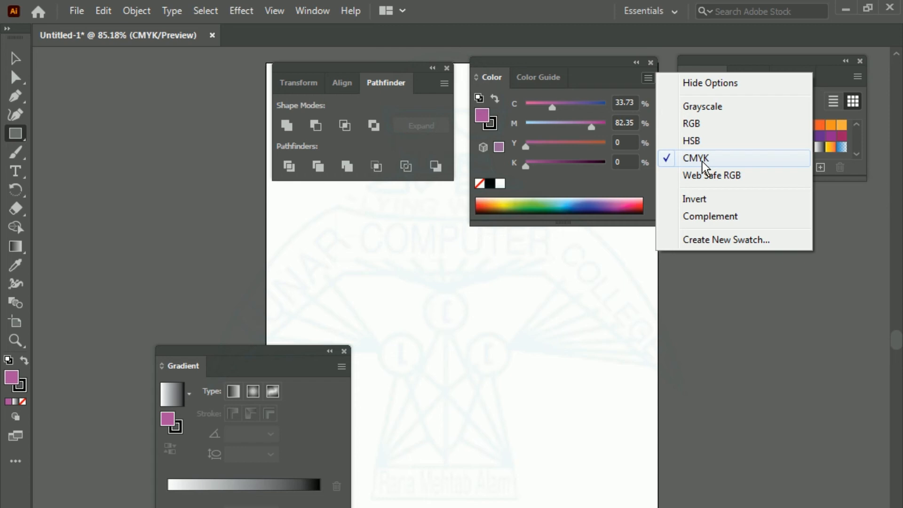
{"action": "left_click", "coordinate": [712, 85]}
{"action": "left_click_drag", "start_coordinate": [568, 63], "coordinate": [534, 135]}
{"action": "left_click_drag", "start_coordinate": [758, 72], "coordinate": [555, 224]}
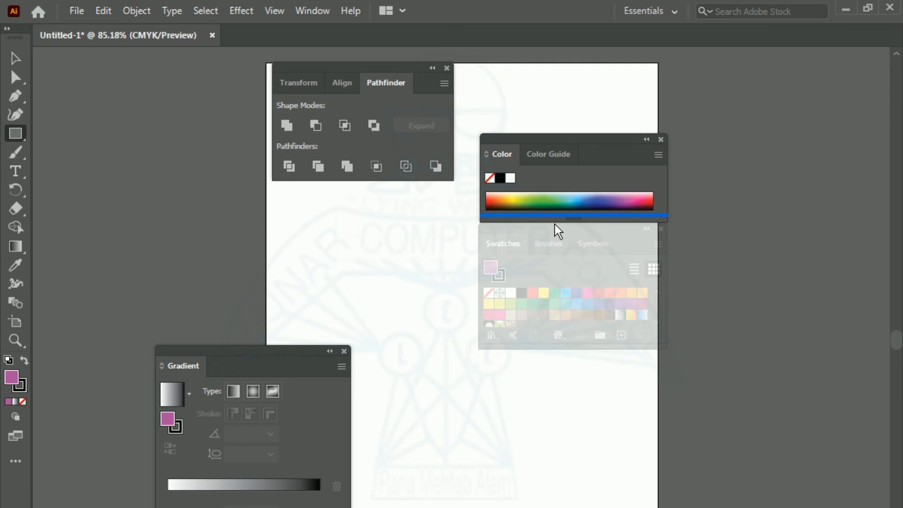
{"action": "left_click_drag", "start_coordinate": [554, 224], "coordinate": [555, 222]}
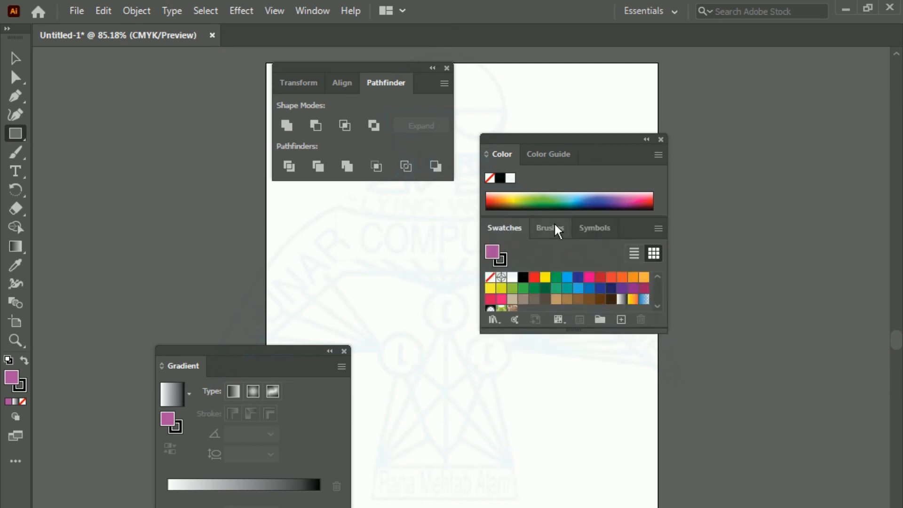
{"action": "left_click_drag", "start_coordinate": [583, 140], "coordinate": [619, 104]}
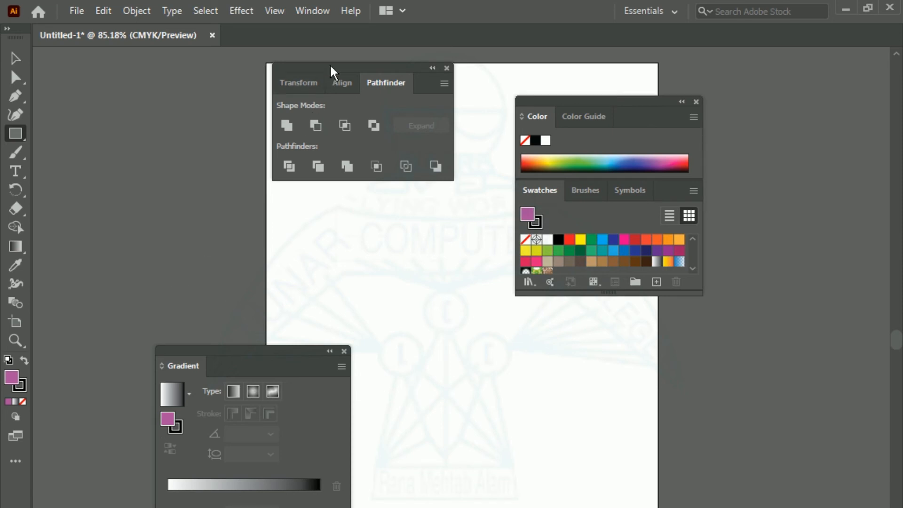
Dock the Pathfinder group beneath Swatches, view its Transform and Align panels, and bring Pathfinder back to the front.
{"action": "left_click_drag", "start_coordinate": [331, 73], "coordinate": [571, 295]}
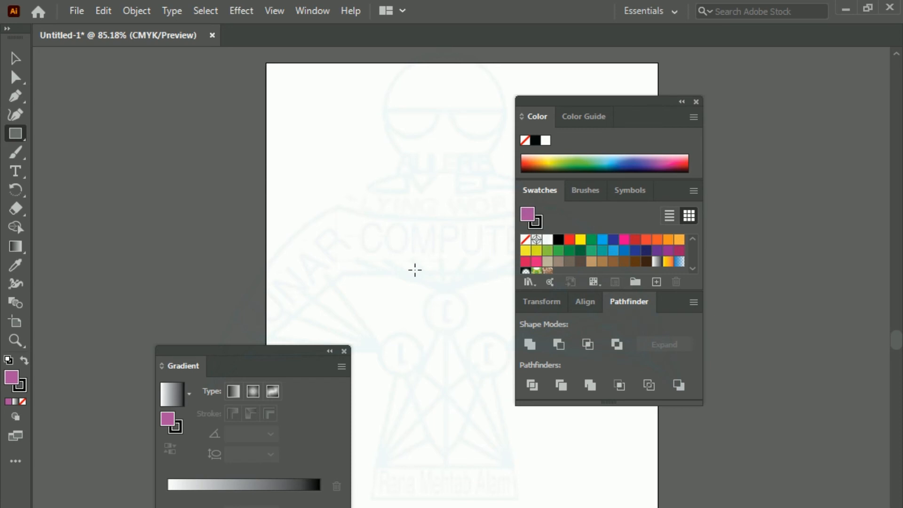
{"action": "left_click", "coordinate": [537, 306]}
{"action": "left_click", "coordinate": [587, 303]}
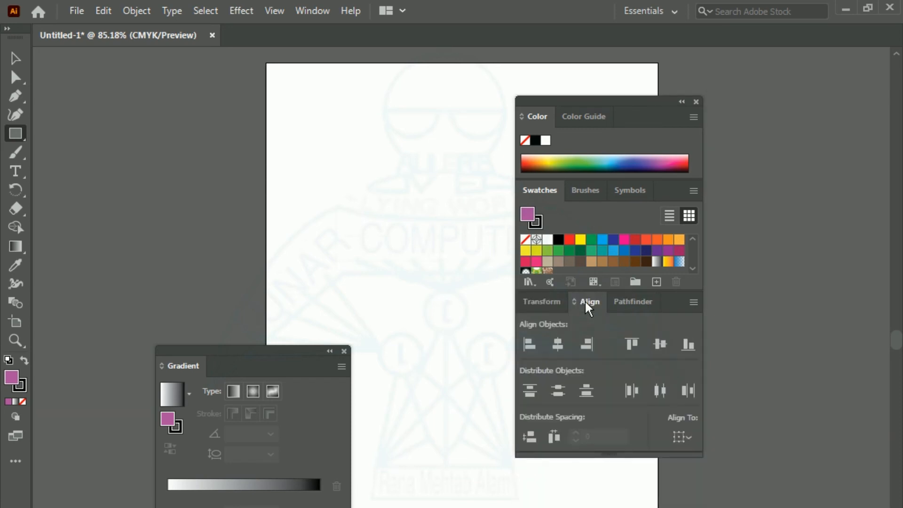
{"action": "left_click", "coordinate": [638, 305]}
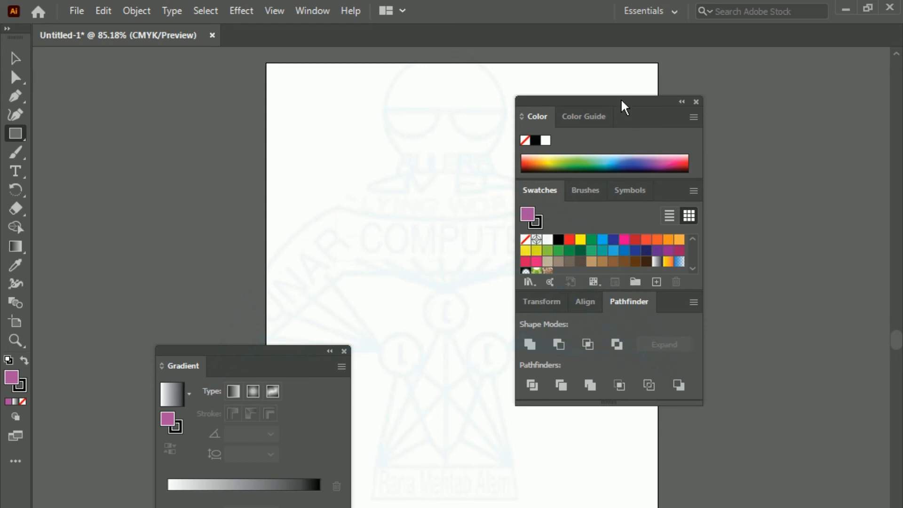
Dock the Gradient panel beneath Pathfinder and move the whole panel stack outside the artboard's right edge.
{"action": "left_click_drag", "start_coordinate": [620, 98], "coordinate": [616, 55]}
{"action": "left_click_drag", "start_coordinate": [229, 352], "coordinate": [578, 361]}
{"action": "left_click_drag", "start_coordinate": [594, 57], "coordinate": [771, 59]}
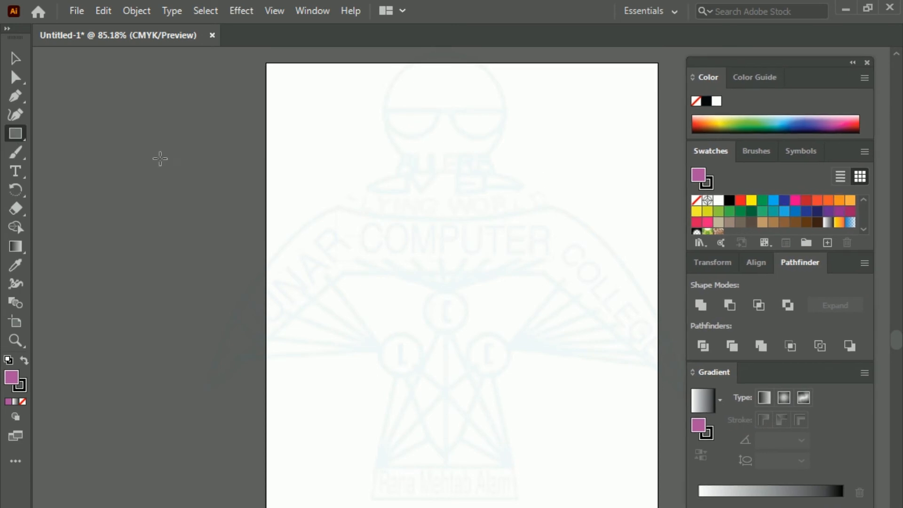
Draw a wide rectangle on the artboard's upper half and an ellipse overlapping its upper edge.
{"action": "mouse_move", "coordinate": [312, 173]}
{"action": "left_mouse_down"}
{"action": "mouse_move", "coordinate": [468, 249]}
{"action": "mouse_move", "coordinate": [497, 277]}
{"action": "left_mouse_up"}
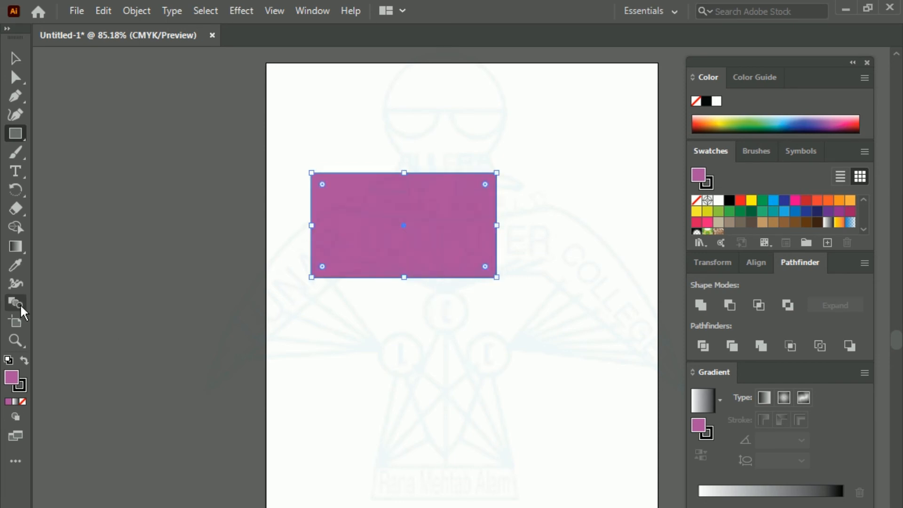
{"action": "left_click", "coordinate": [20, 134]}
{"action": "left_click", "coordinate": [53, 150]}
{"action": "left_click_drag", "start_coordinate": [334, 122], "coordinate": [466, 233]}
Select both the rectangle and the ellipse and merge them into one shape with Pathfinder's Unite.
{"action": "left_click", "coordinate": [15, 58]}
{"action": "left_click_drag", "start_coordinate": [278, 86], "coordinate": [580, 329]}
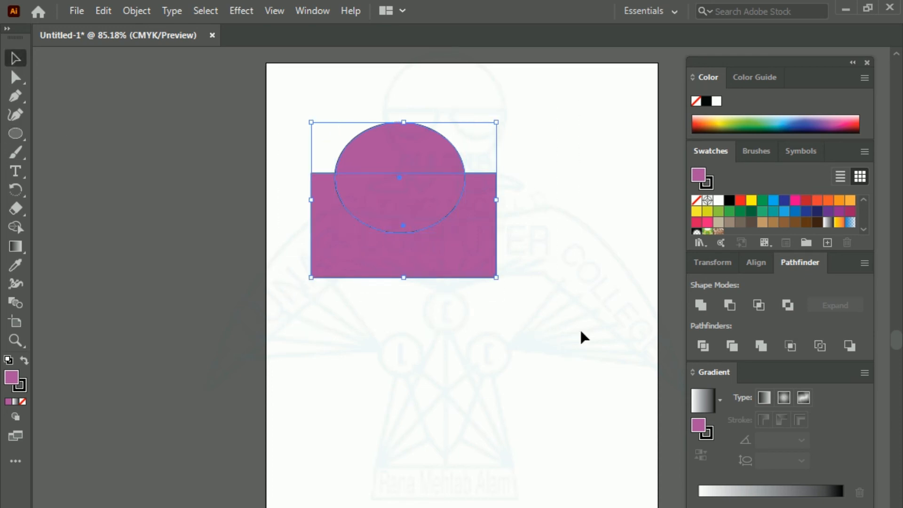
{"action": "left_click", "coordinate": [701, 305]}
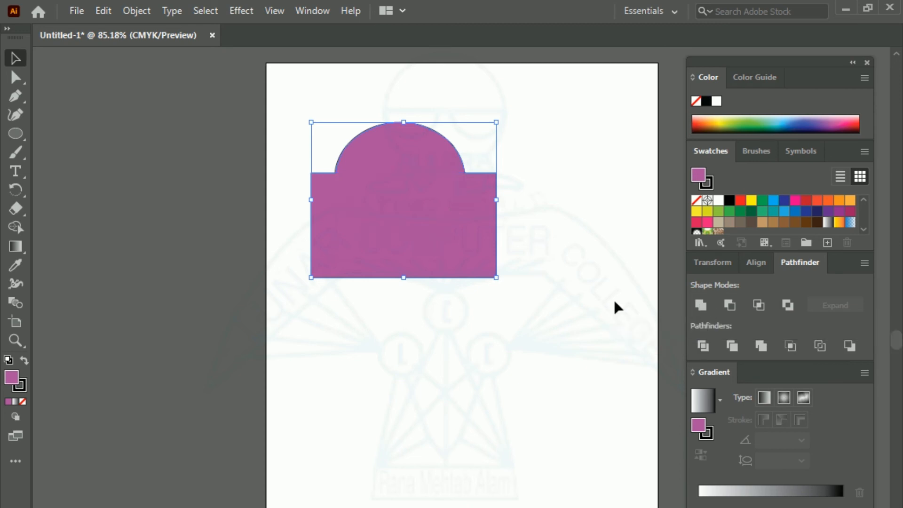
Move the merged shape to the artboard's middle and fill it with the bright red swatch, followed by the darker red one.
{"action": "left_click_drag", "start_coordinate": [401, 237], "coordinate": [449, 323]}
{"action": "left_click", "coordinate": [741, 199]}
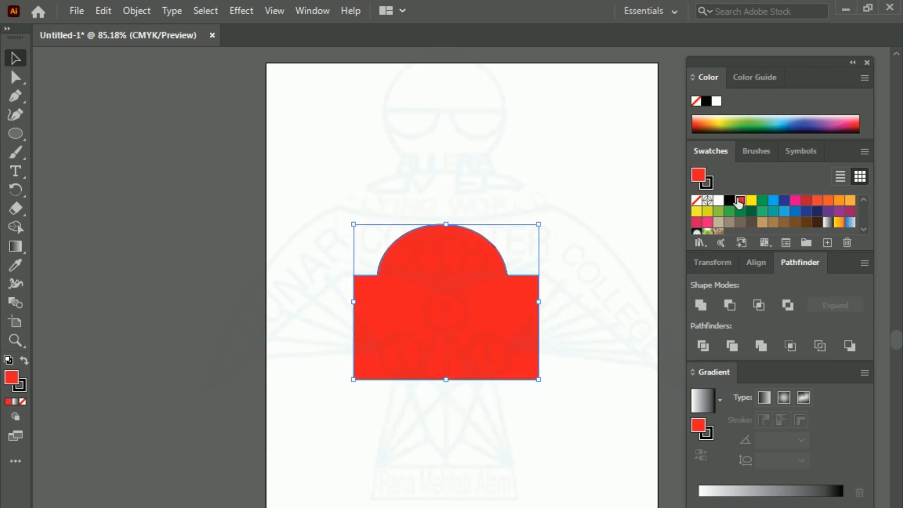
{"action": "left_click", "coordinate": [805, 202]}
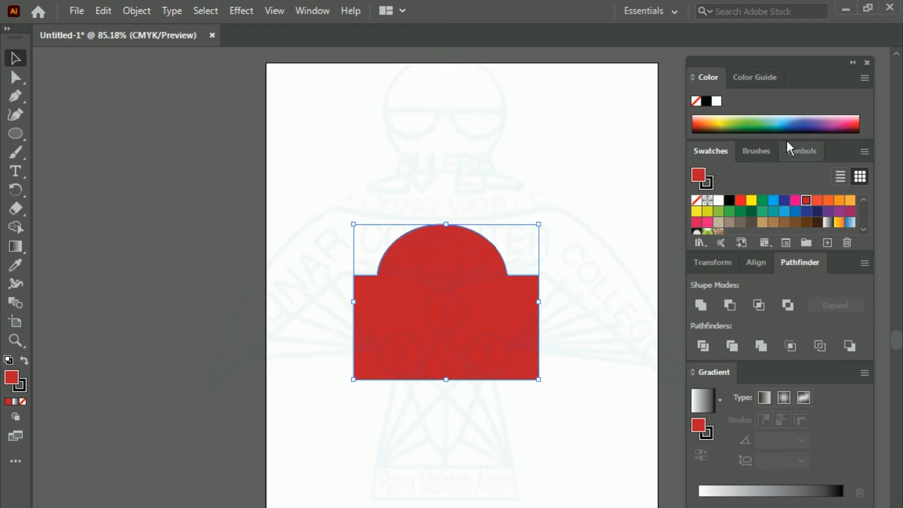
Try several fill colors from the Color panel's spectrum on the merged shape, ending with pink.
{"action": "left_click", "coordinate": [759, 123]}
{"action": "left_click", "coordinate": [750, 124]}
{"action": "left_click", "coordinate": [722, 123]}
{"action": "left_click", "coordinate": [785, 124]}
{"action": "left_click", "coordinate": [820, 121]}
{"action": "left_click", "coordinate": [850, 122]}
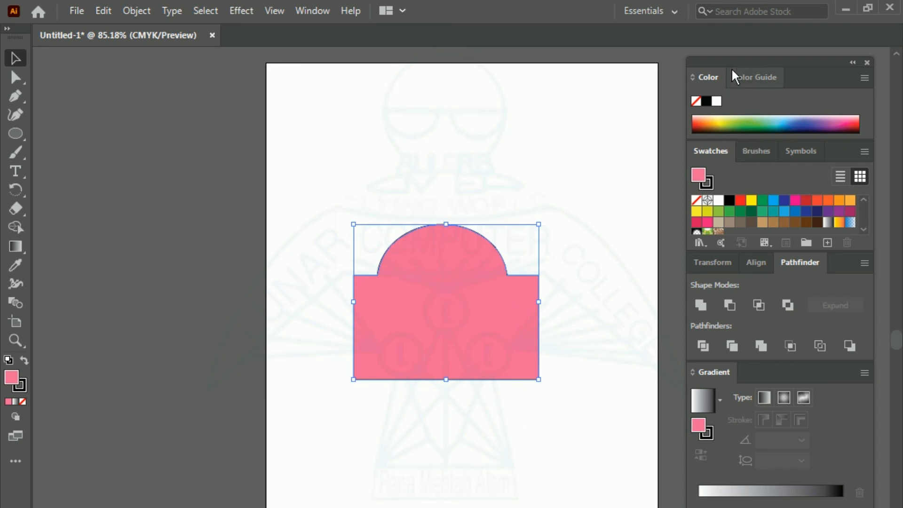
Nudge the docked panel stack slightly upward beside the artboard's upper-right corner.
{"action": "mouse_move", "coordinate": [755, 61]}
{"action": "left_mouse_down"}
{"action": "mouse_move", "coordinate": [747, 58]}
{"action": "mouse_move", "coordinate": [757, 57]}
{"action": "left_mouse_up"}
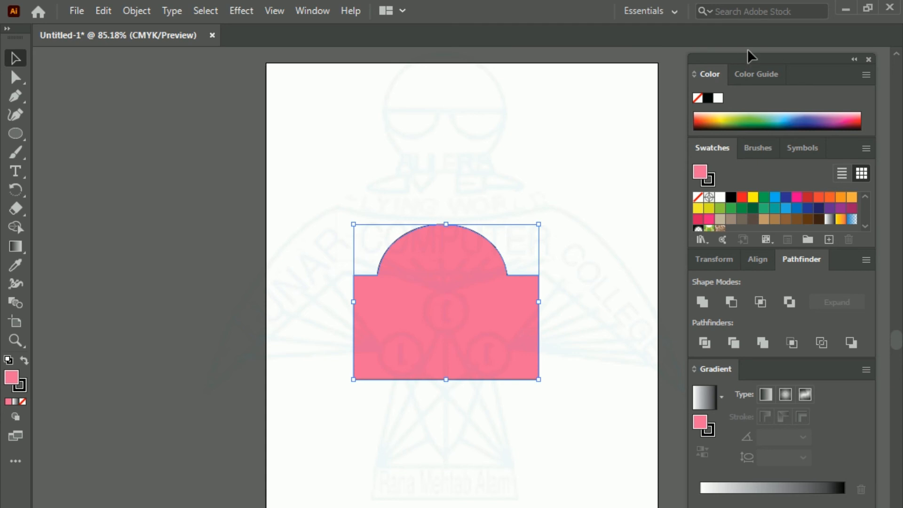
{"action": "mouse_move", "coordinate": [761, 56]}
{"action": "left_mouse_down"}
{"action": "mouse_move", "coordinate": [749, 56]}
{"action": "mouse_move", "coordinate": [761, 59]}
{"action": "left_mouse_up"}
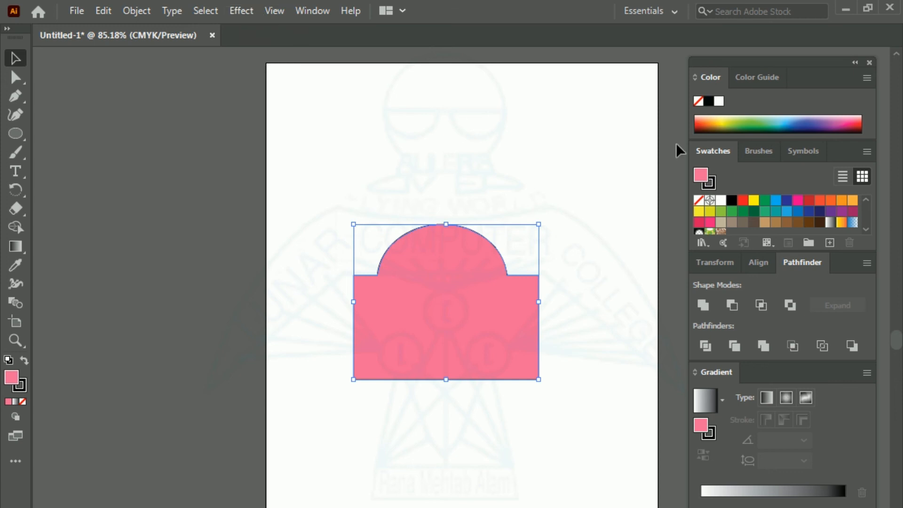
{"action": "mouse_move", "coordinate": [764, 65]}
{"action": "left_mouse_down"}
{"action": "mouse_move", "coordinate": [747, 60]}
{"action": "mouse_move", "coordinate": [766, 57]}
{"action": "left_mouse_up"}
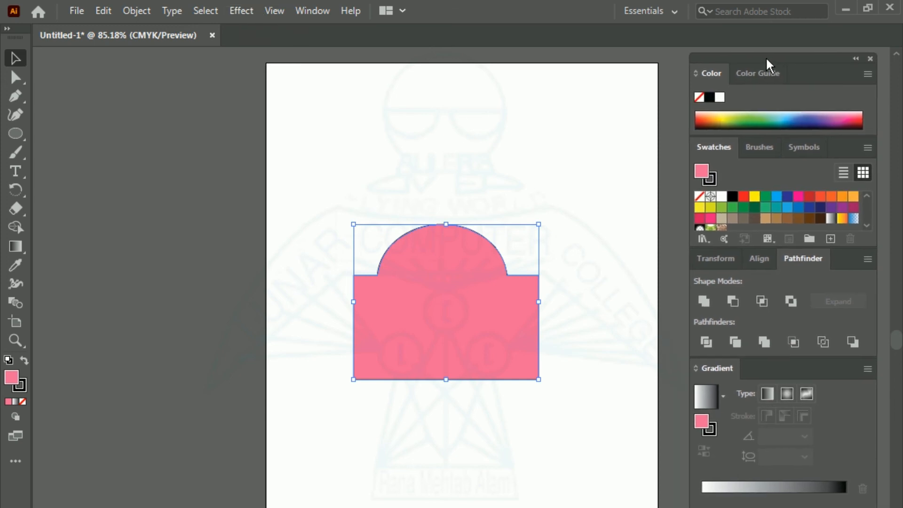
Save the current panel layout as a new workspace named with the owner's first name in possessive form plus "Workspace".
{"action": "left_click", "coordinate": [309, 10]}
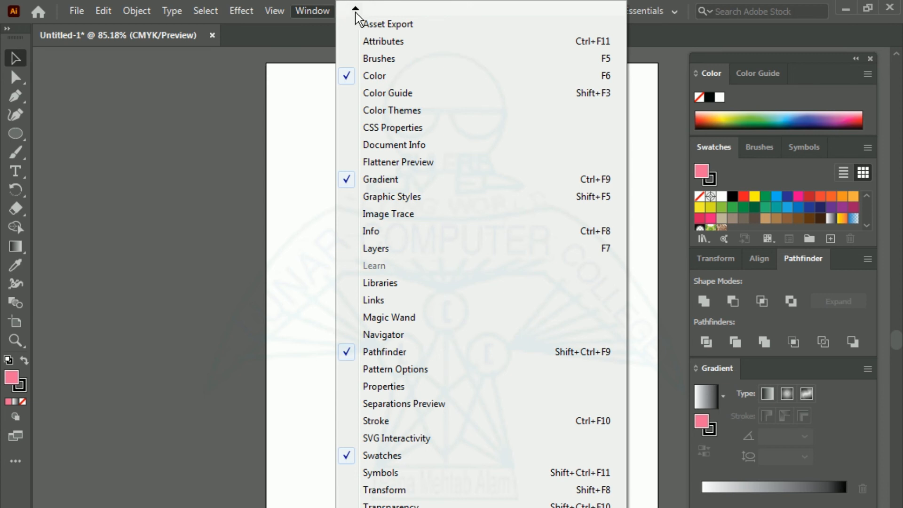
{"action": "mouse_move", "coordinate": [355, 13]}
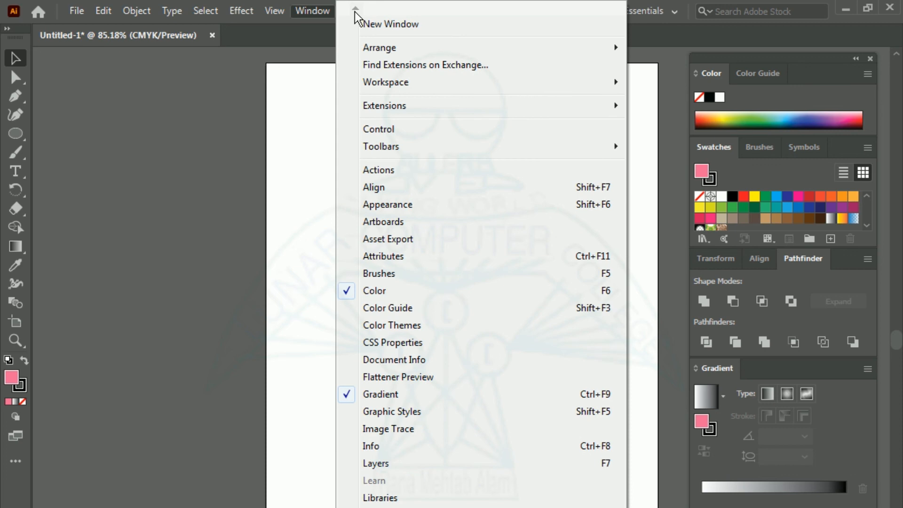
{"action": "mouse_move", "coordinate": [393, 88]}
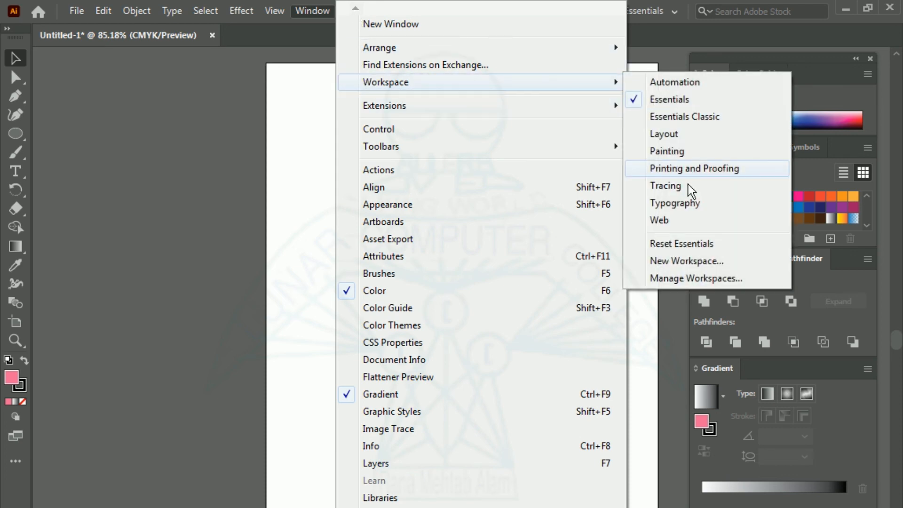
{"action": "left_click", "coordinate": [672, 261]}
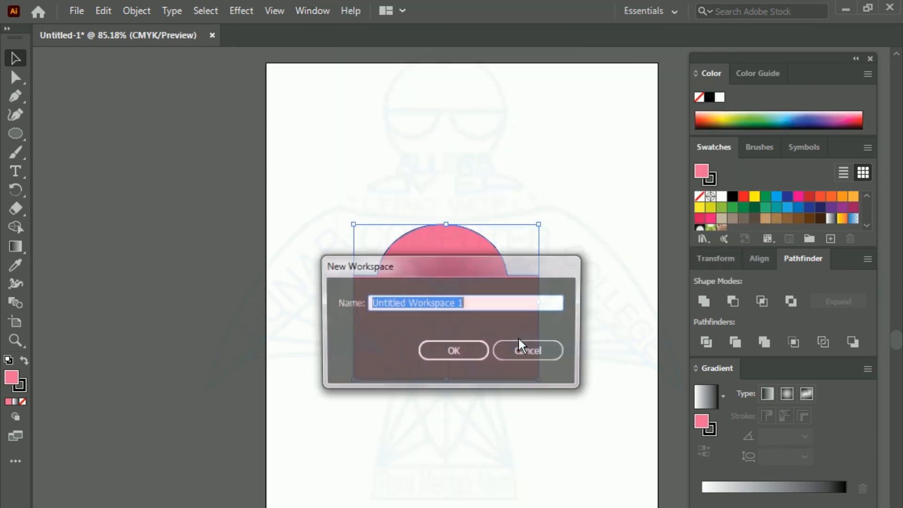
{"action": "left_click_drag", "start_coordinate": [445, 271], "coordinate": [519, 203]}
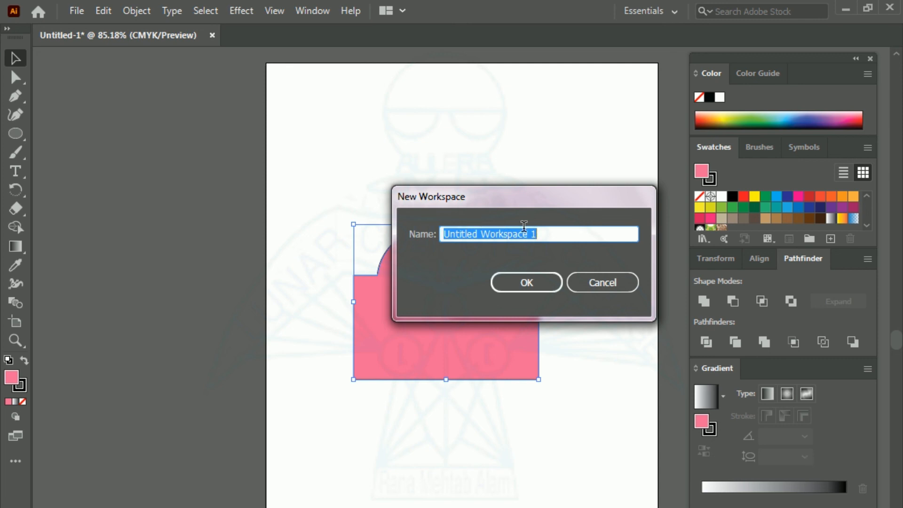
{"action": "type", "text": "R"}
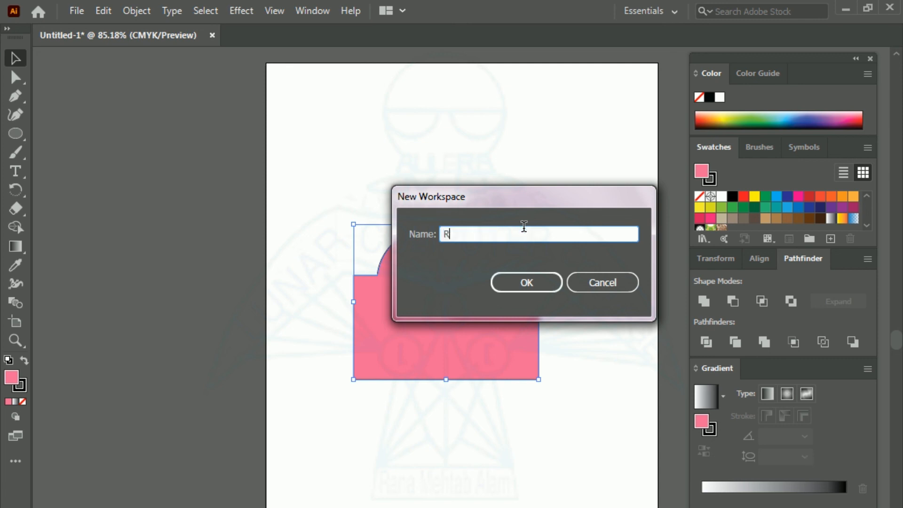
{"action": "type", "text": "ana 's w"}
{"action": "key", "text": "BackSpace"}
{"action": "type", "text": "Workspace"}
{"action": "left_click", "coordinate": [535, 284]}
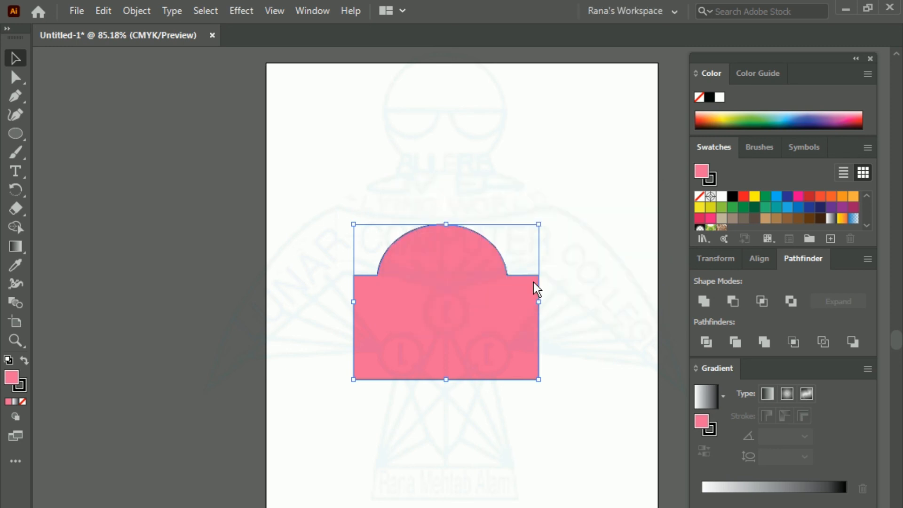
Choose the newly saved custom workspace from the list of workspaces.
{"action": "left_click", "coordinate": [311, 8]}
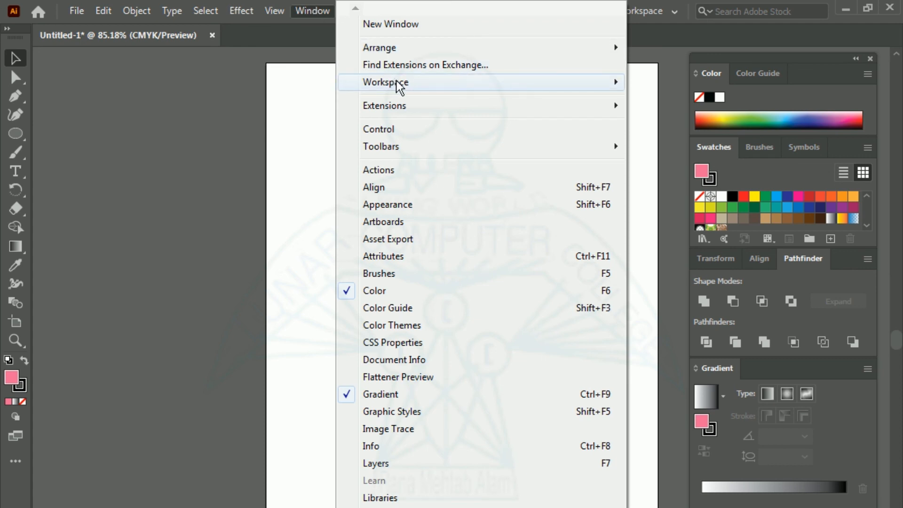
{"action": "mouse_move", "coordinate": [397, 84]}
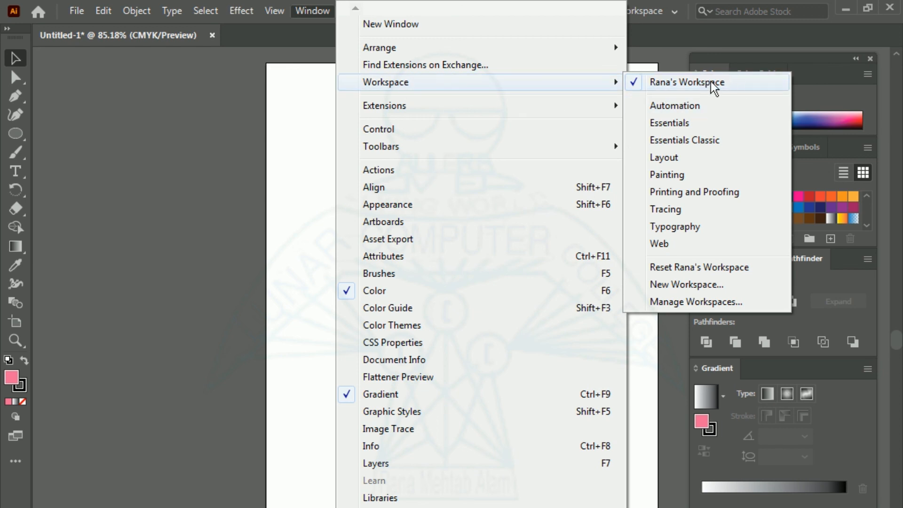
{"action": "left_click", "coordinate": [723, 82]}
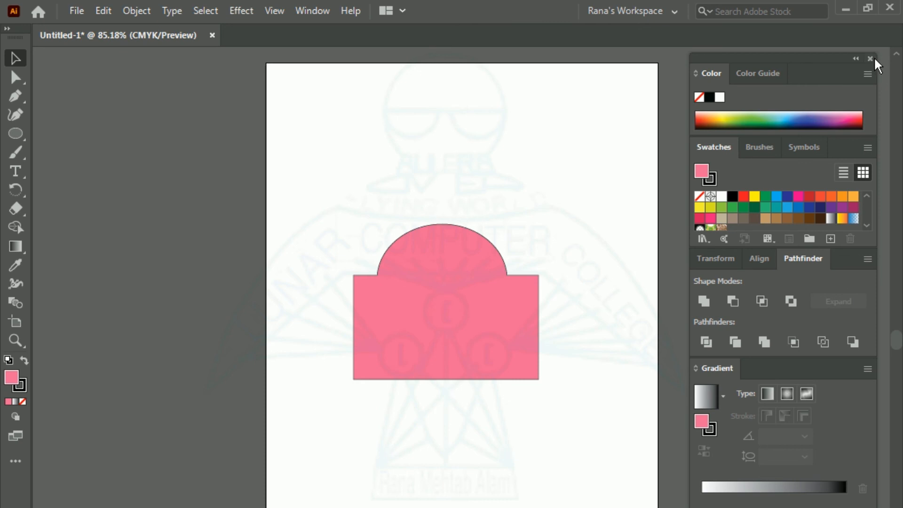
Close the docked panel stack and reset the custom workspace to restore its saved panels.
{"action": "left_click", "coordinate": [870, 58]}
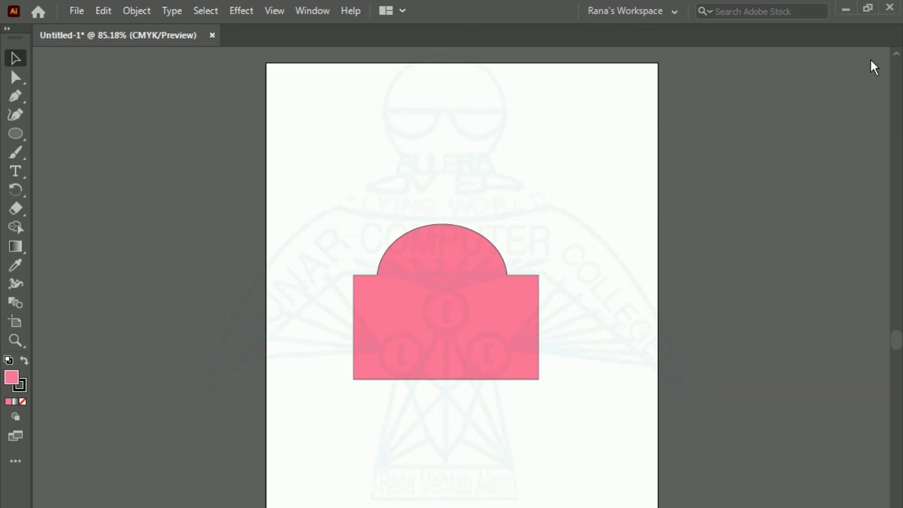
{"action": "left_click", "coordinate": [313, 11]}
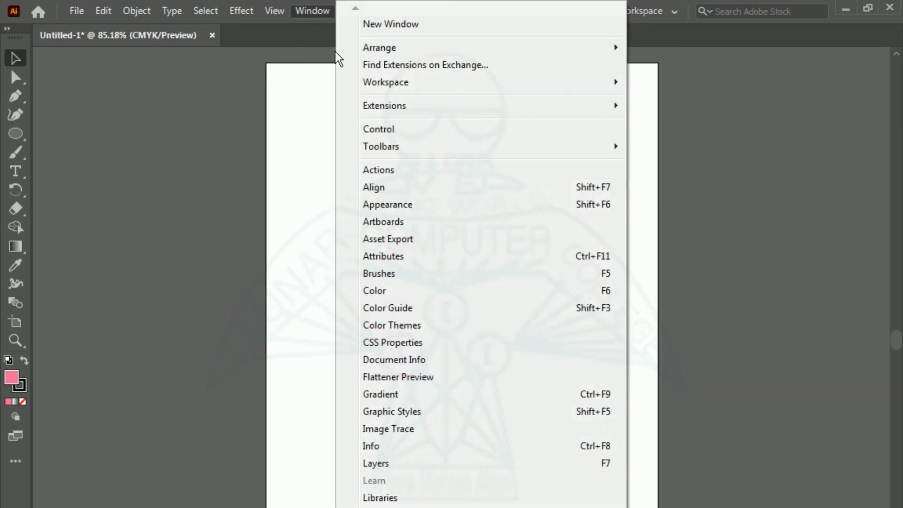
{"action": "mouse_move", "coordinate": [426, 87]}
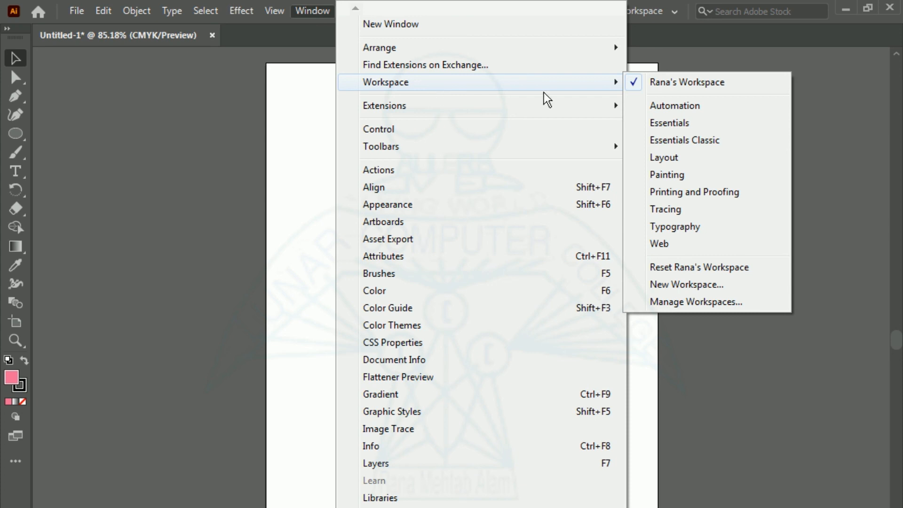
{"action": "left_click", "coordinate": [716, 273]}
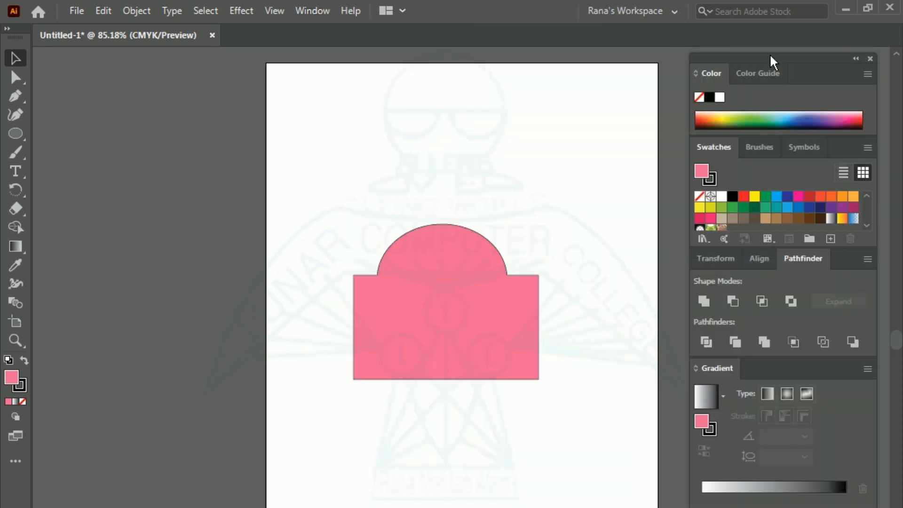